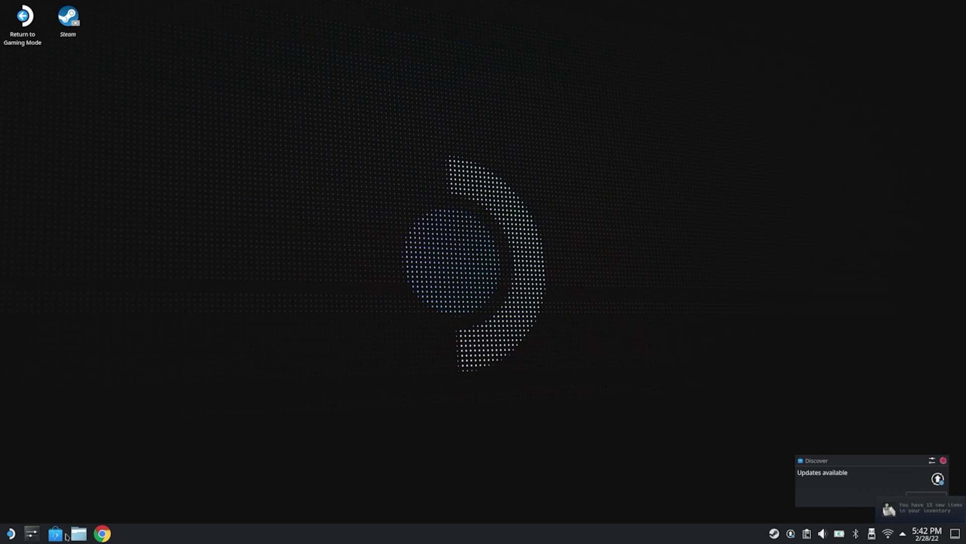
Open the Discover software store, search for discord, and install the standard Discord chat client
{"action": "left_click", "coordinate": [57, 533]}
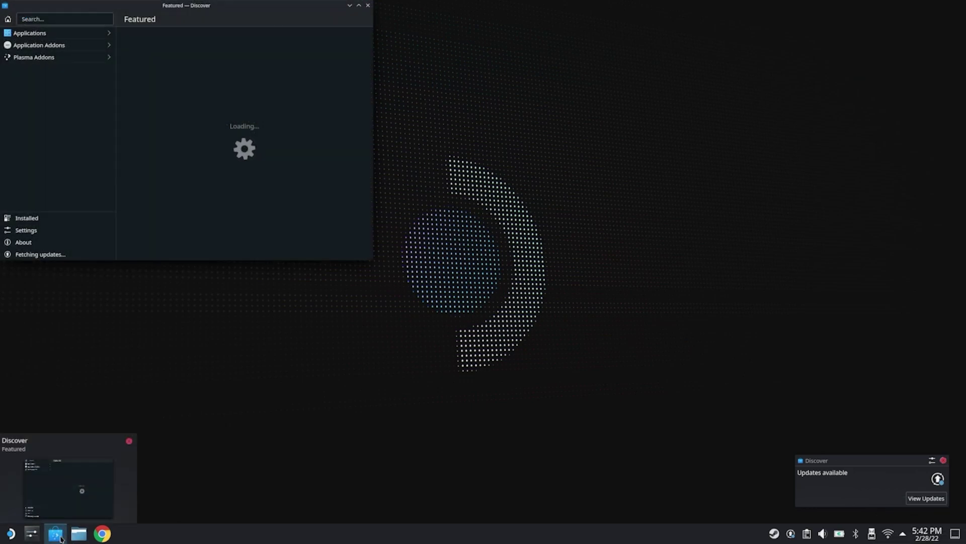
{"action": "left_click", "coordinate": [67, 18]}
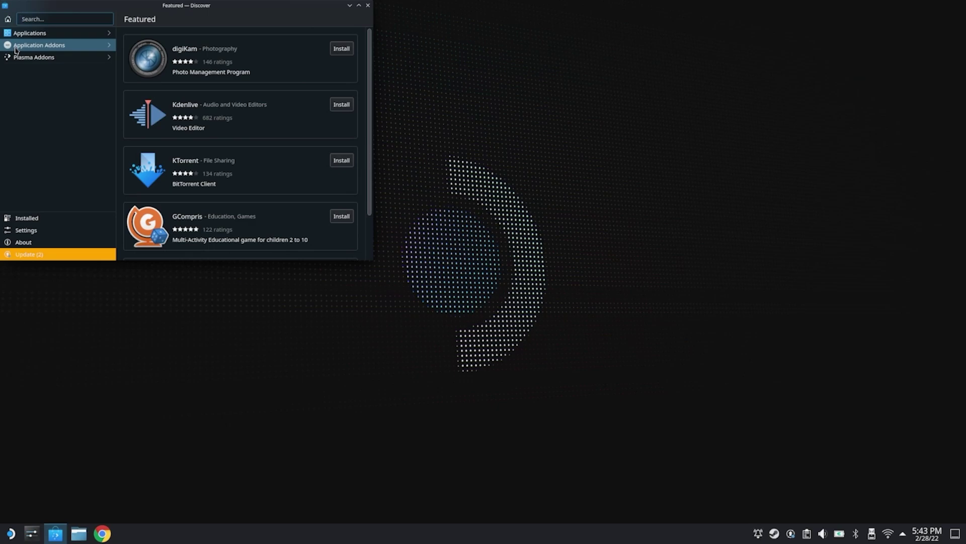
{"action": "type", "text": "discord"}
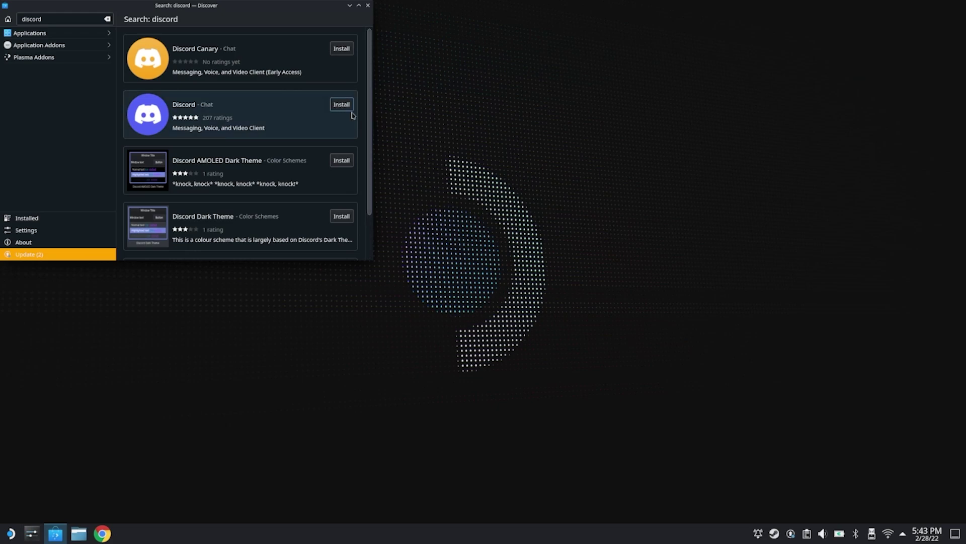
{"action": "left_click", "coordinate": [349, 107]}
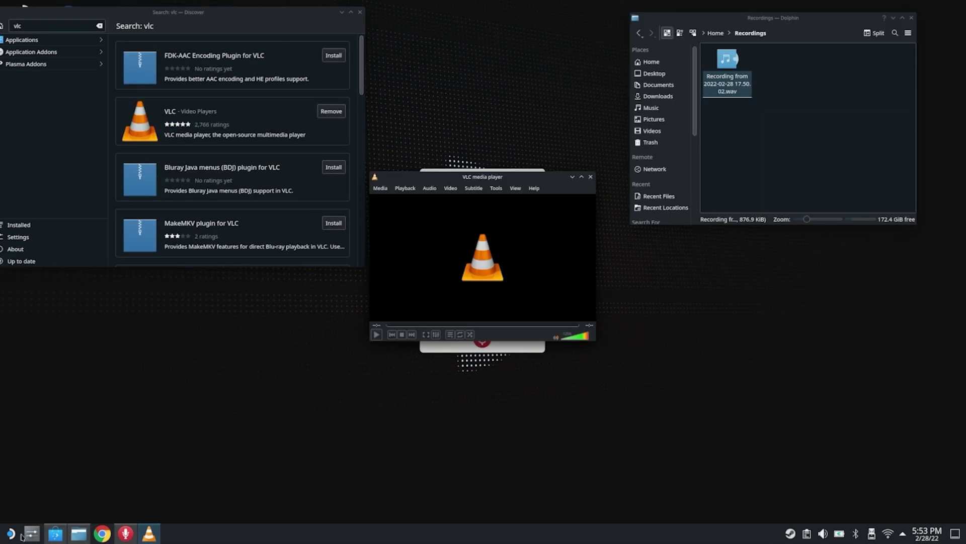
Find Discord in the desktop application launcher by searching for discord and launch it
{"action": "left_click", "coordinate": [10, 533]}
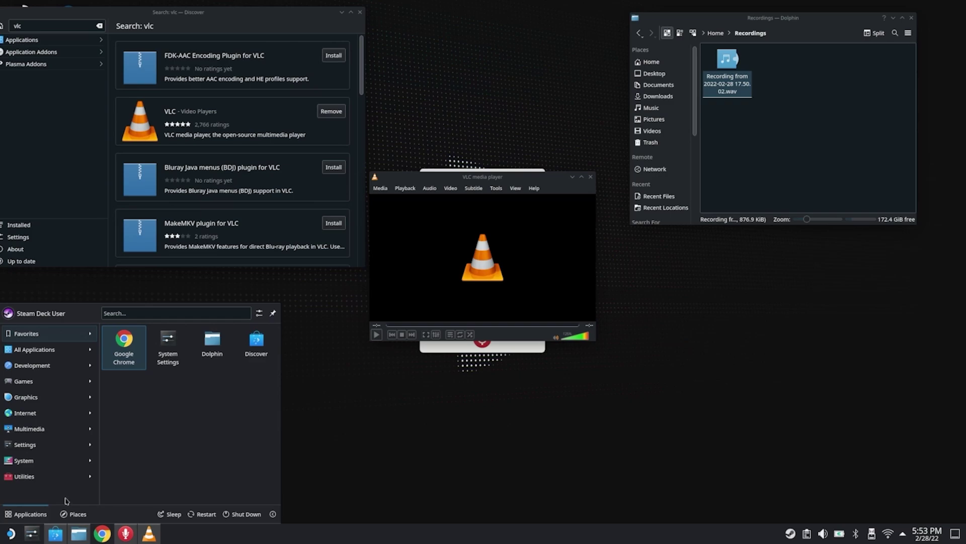
{"action": "type", "text": "discord"}
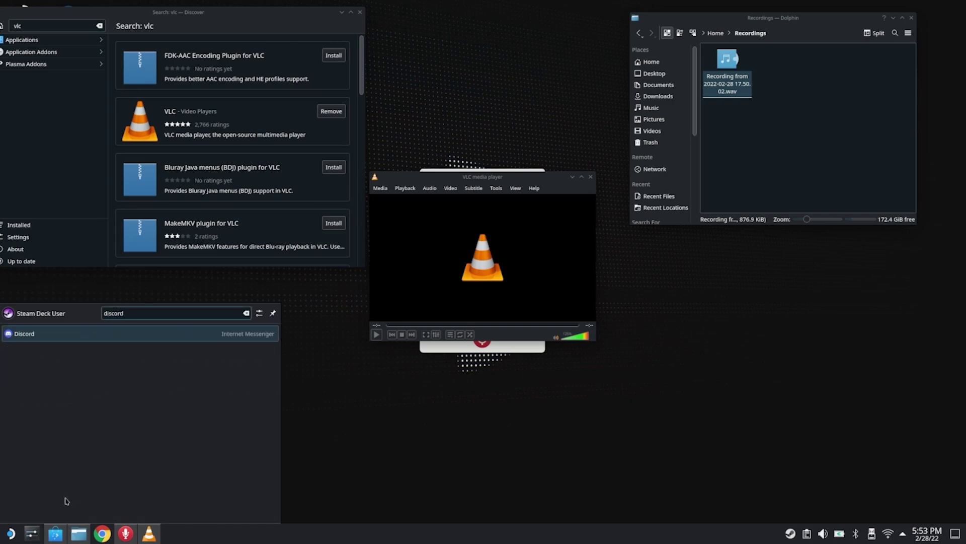
{"action": "key", "text": "Return"}
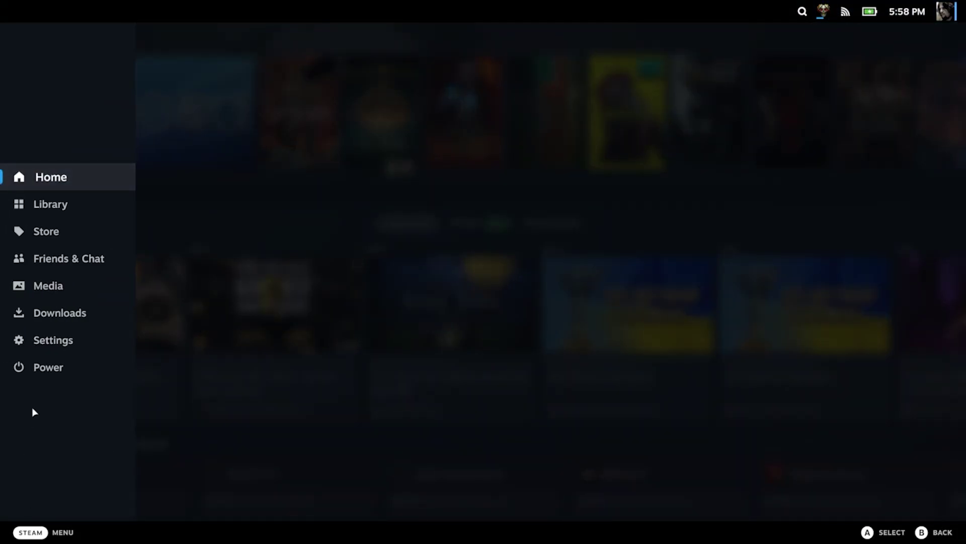
Launch Discord from the non-Steam section of the gaming mode library
{"action": "left_click", "coordinate": [63, 205]}
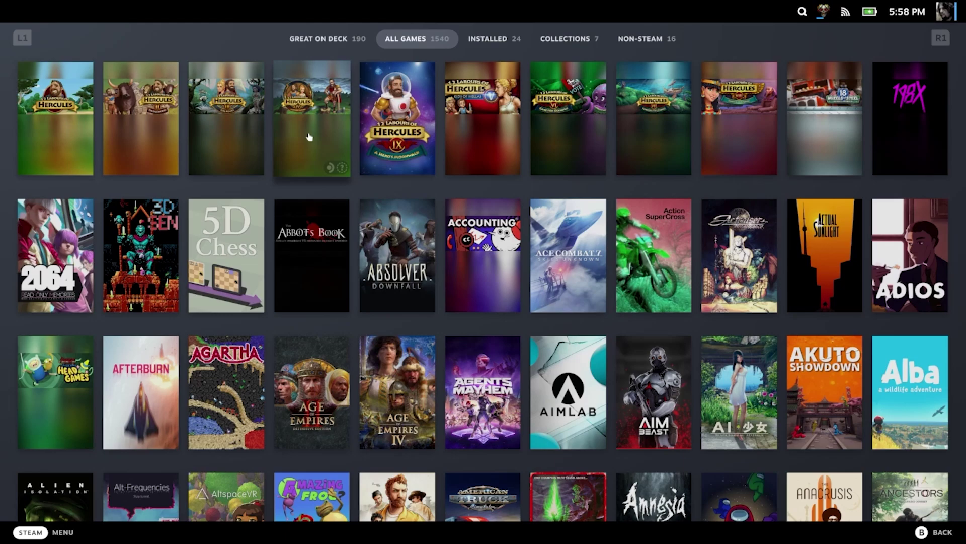
{"action": "left_click", "coordinate": [644, 36]}
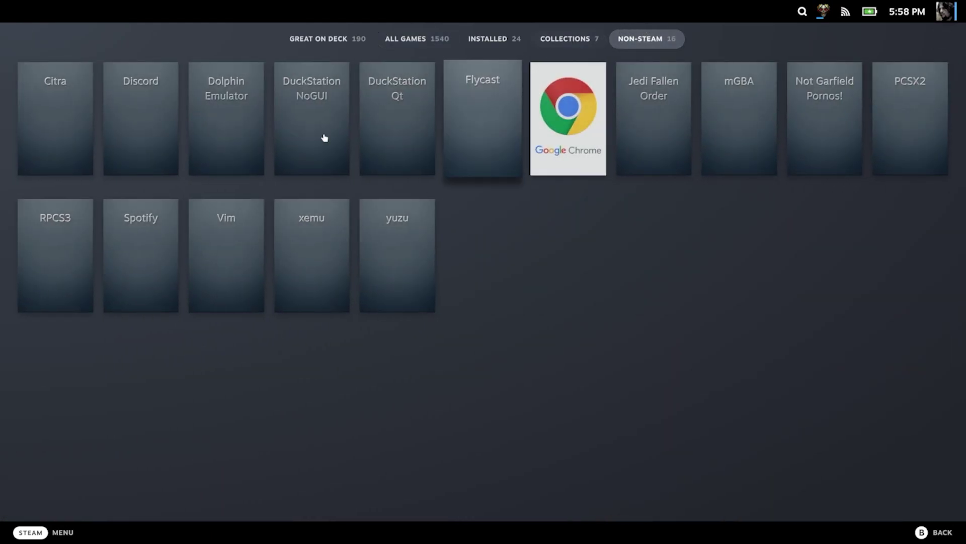
{"action": "left_click", "coordinate": [135, 105]}
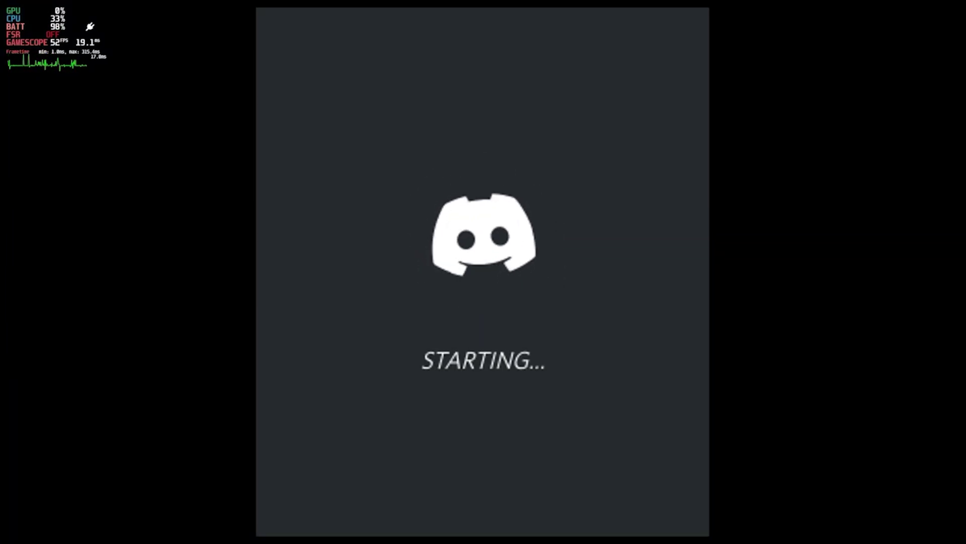
Open the Game Mess server and join its REC-ROOM-1-384kbps voice channel in the Podcast Zone
{"action": "scroll", "coordinate": [33, 255], "scroll_direction": "down", "scroll_amount": 5}
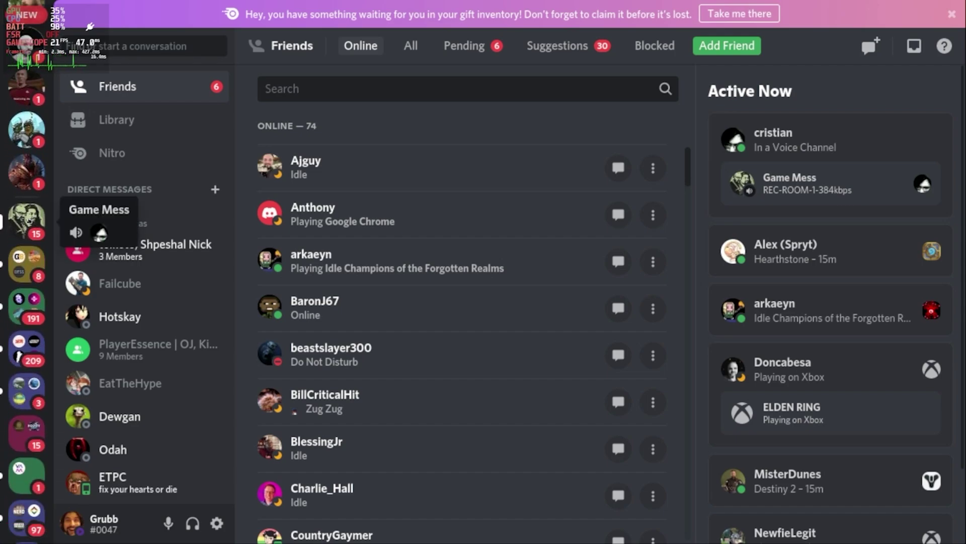
{"action": "left_click", "coordinate": [35, 221]}
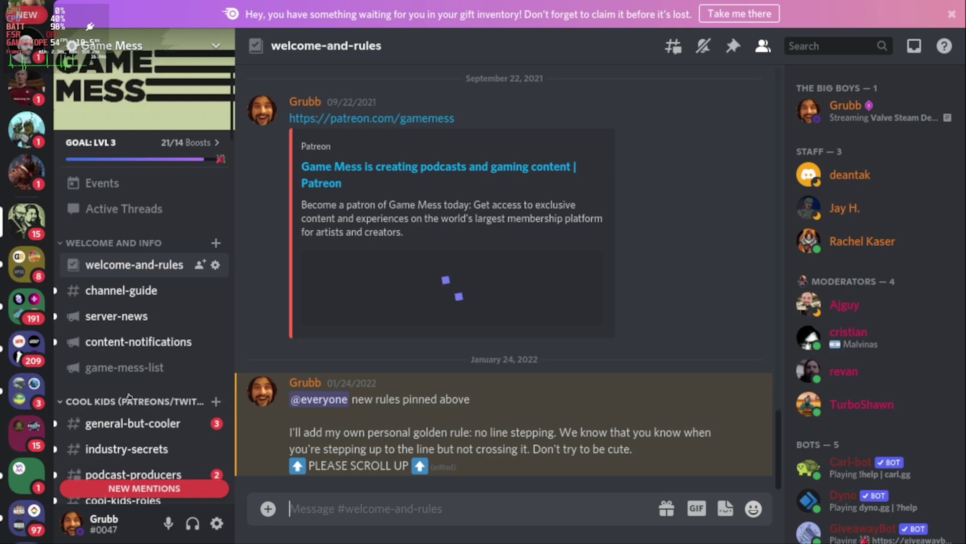
{"action": "scroll", "coordinate": [128, 397], "scroll_direction": "down", "scroll_amount": 3}
{"action": "scroll", "coordinate": [130, 396], "scroll_direction": "down", "scroll_amount": 20}
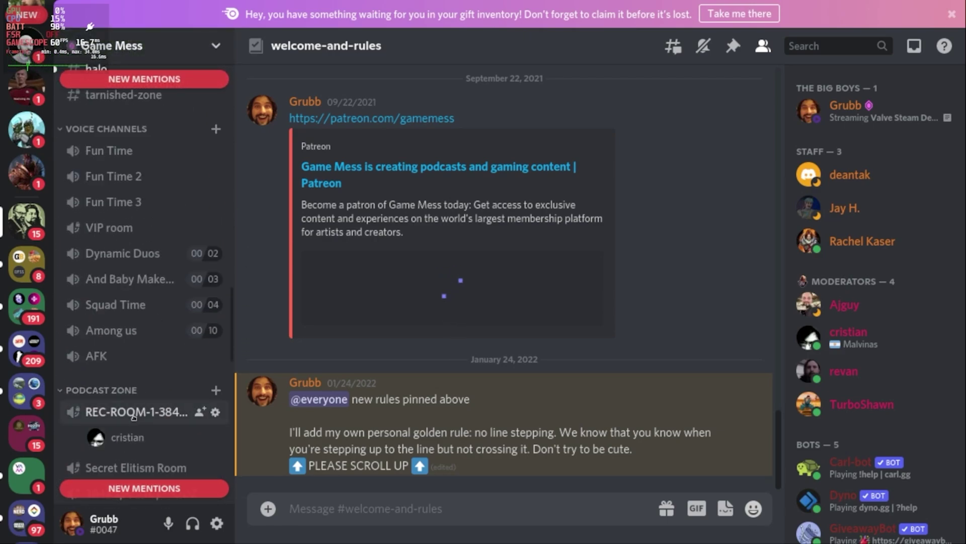
{"action": "left_click", "coordinate": [133, 412]}
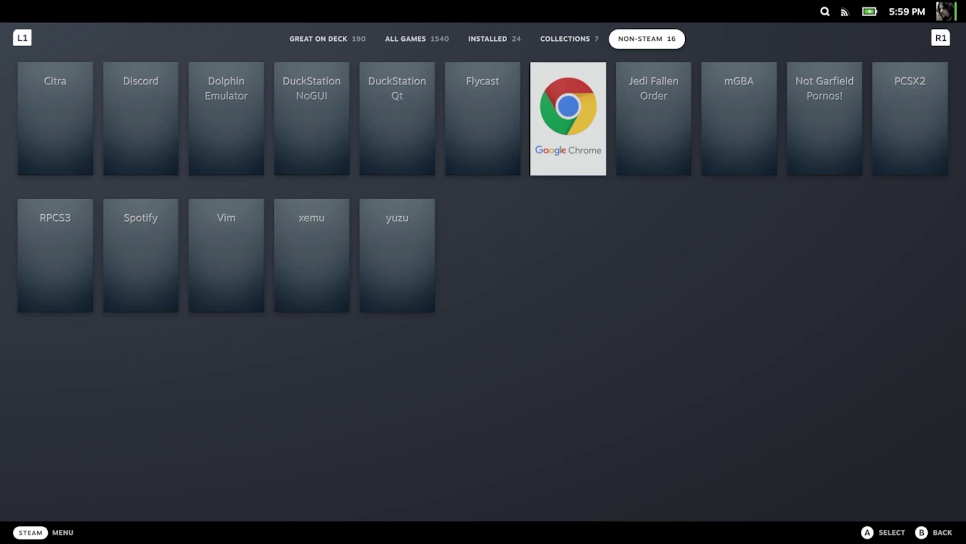
Look through the non-Steam shortcuts in the library
{"action": "key", "text": "Right"}
{"action": "key", "text": "Left"}
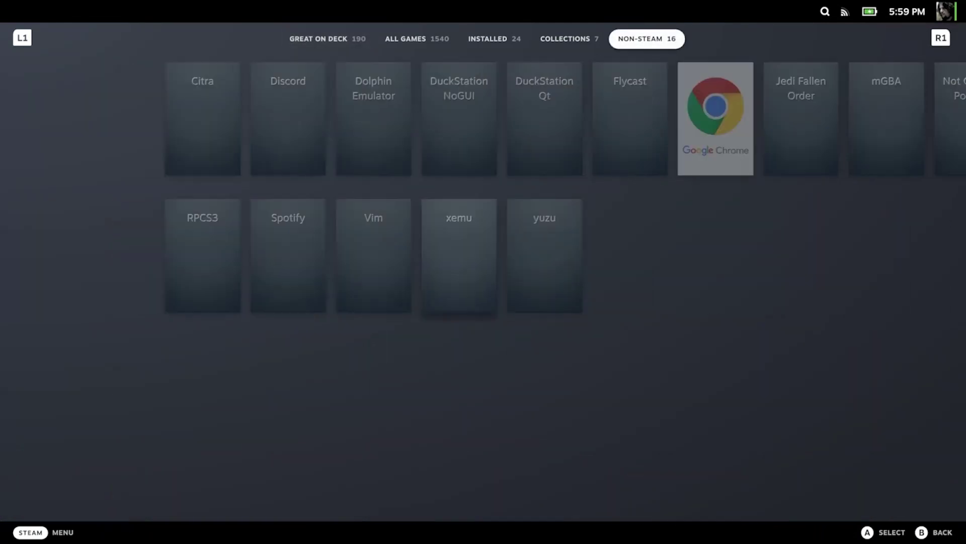
{"action": "key", "text": "Down"}
{"action": "key", "text": "Right"}
{"action": "key", "text": "Right"}
{"action": "key", "text": "Right"}
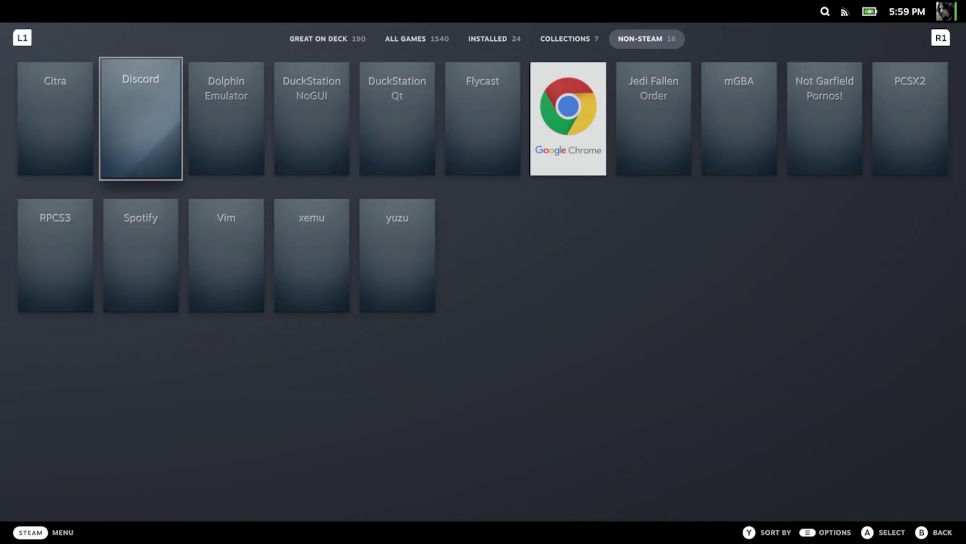
{"action": "key", "text": "Left"}
{"action": "key", "text": "Right"}
{"action": "key", "text": "Right"}
{"action": "key", "text": "Right"}
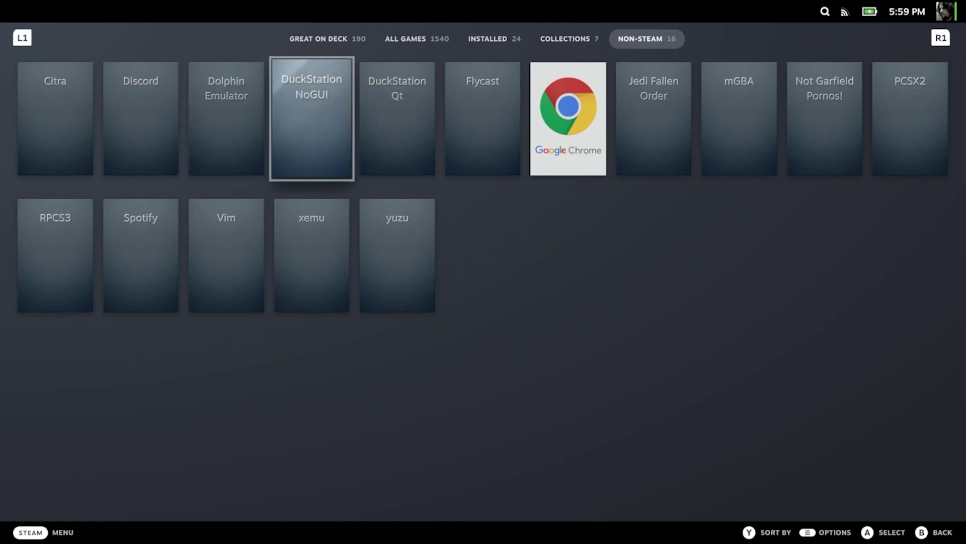
{"action": "key", "text": "Right"}
{"action": "key", "text": "Right"}
{"action": "key", "text": "Left"}
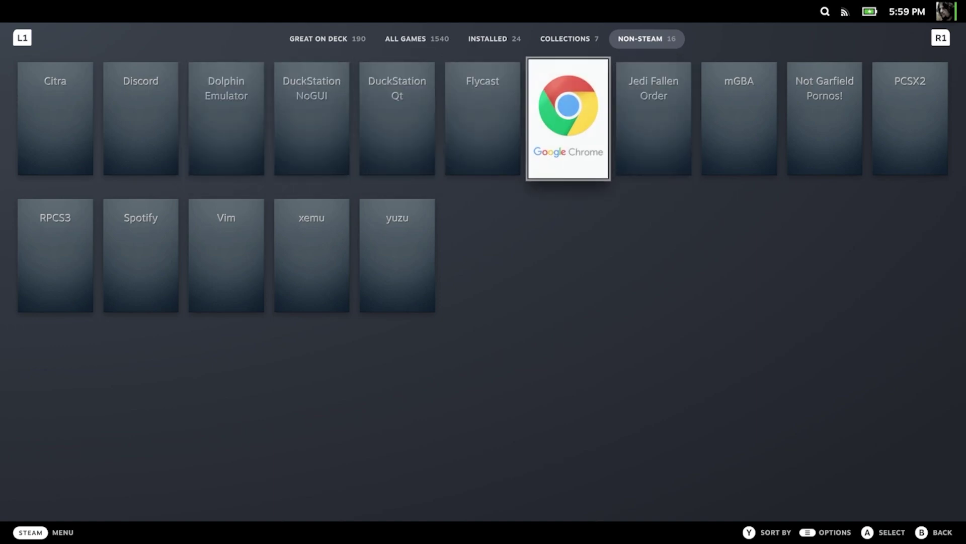
Launch Vampire Survivors from the installed games and start a game to reach its character selection
{"action": "key", "text": "Up"}
{"action": "key", "text": "Left"}
{"action": "key", "text": "Left"}
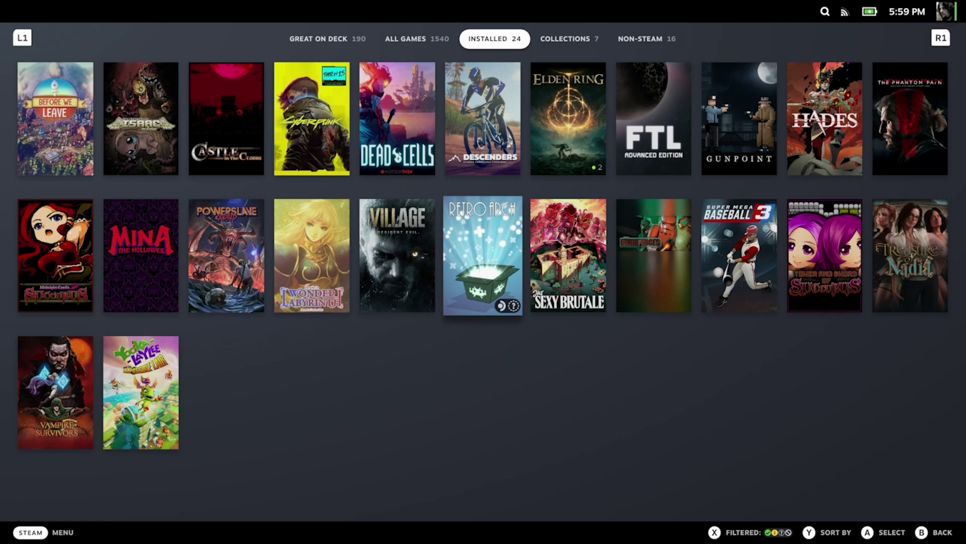
{"action": "key", "text": "Down"}
{"action": "key", "text": "Down"}
{"action": "key", "text": "Up"}
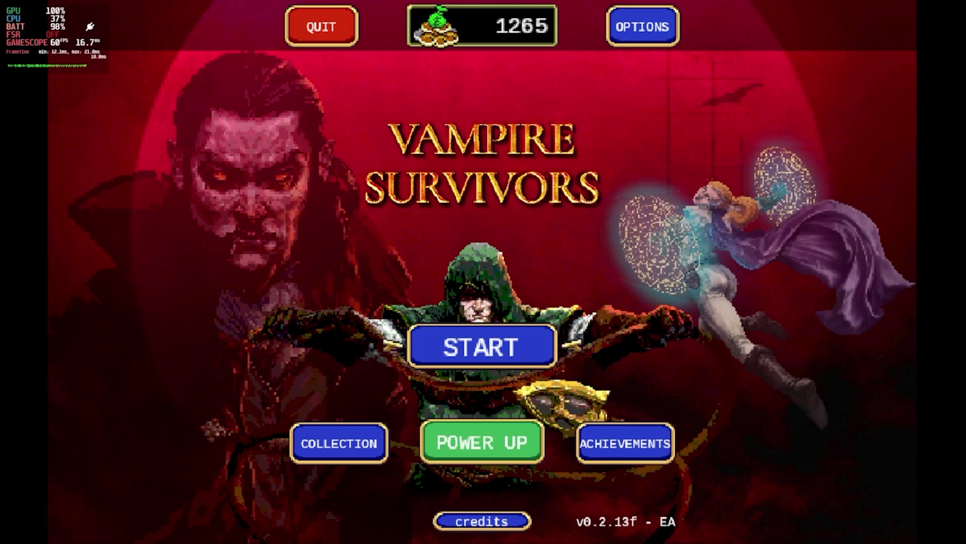
{"action": "key", "text": "Return"}
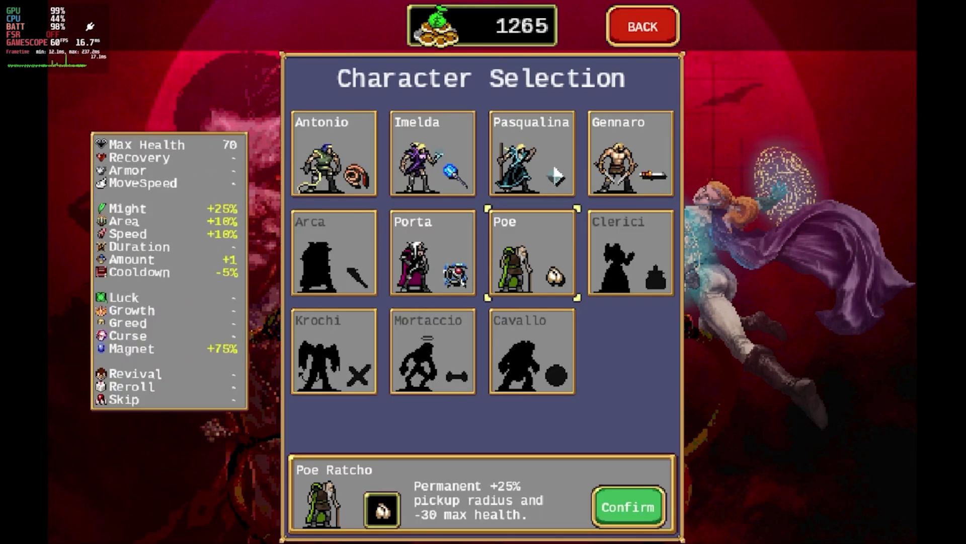
Adjust the system volume up and down while Vampire Survivors is running
{"action": "key", "text": "XF86AudioLowerVolume"}
{"action": "key", "text": "XF86AudioRaiseVolume"}
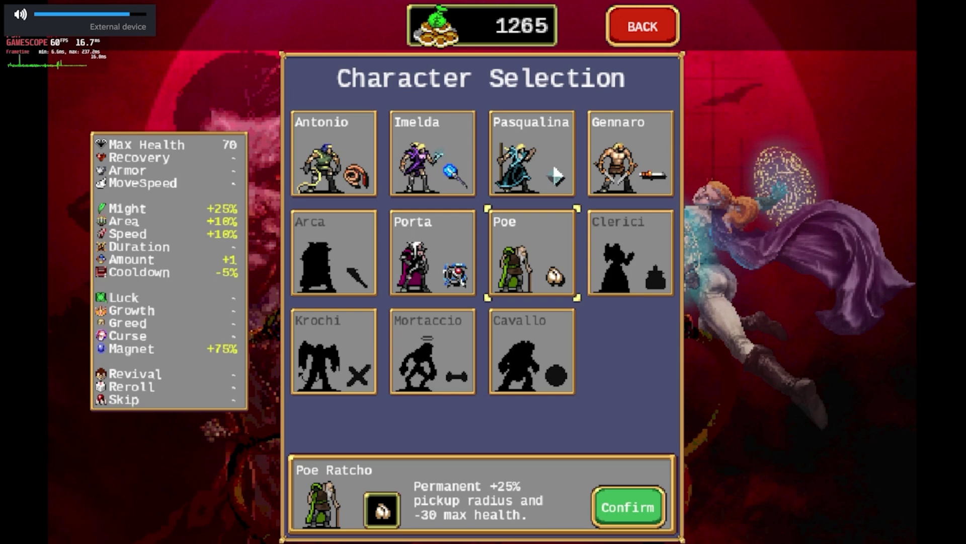
{"action": "key", "text": "XF86AudioRaiseVolume"}
{"action": "key", "text": "XF86AudioRaiseVolume"}
{"action": "key", "text": "XF86AudioLowerVolume"}
{"action": "key", "text": "XF86AudioRaiseVolume"}
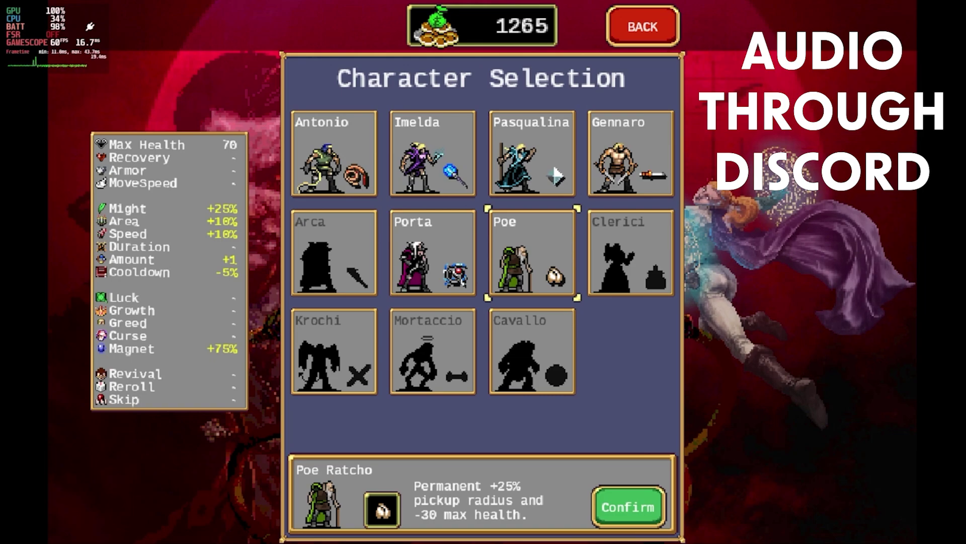
{"action": "key", "text": "XF86AudioLowerVolume"}
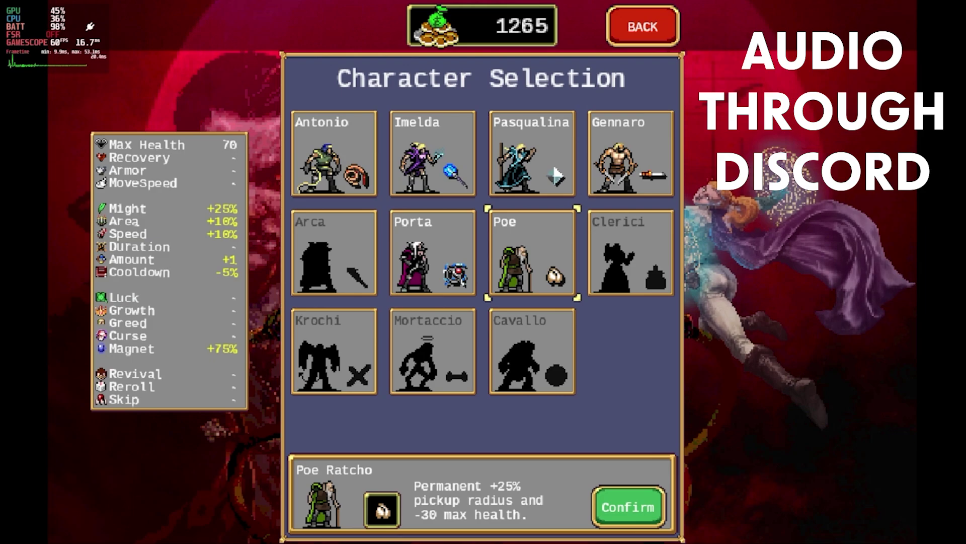
Switch from Vampire Survivors to the running Discord window
{"action": "key", "text": "Up"}
{"action": "key", "text": "Up"}
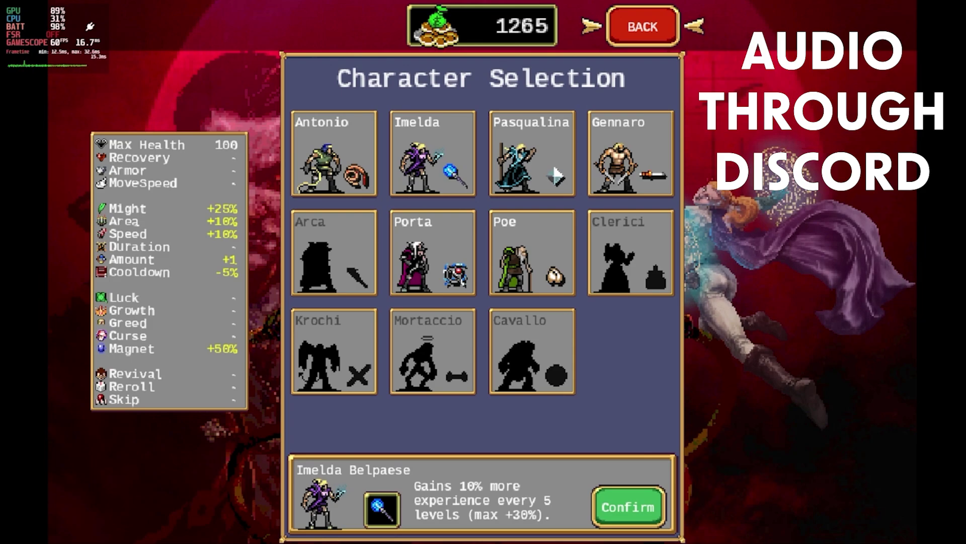
{"action": "key", "text": "ctrl+1"}
{"action": "key", "text": "Down"}
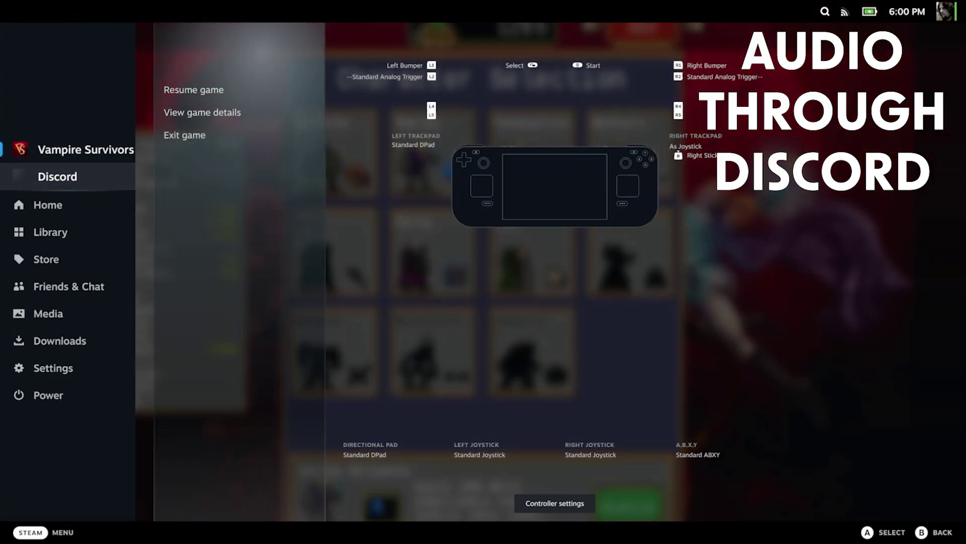
{"action": "key", "text": "Return"}
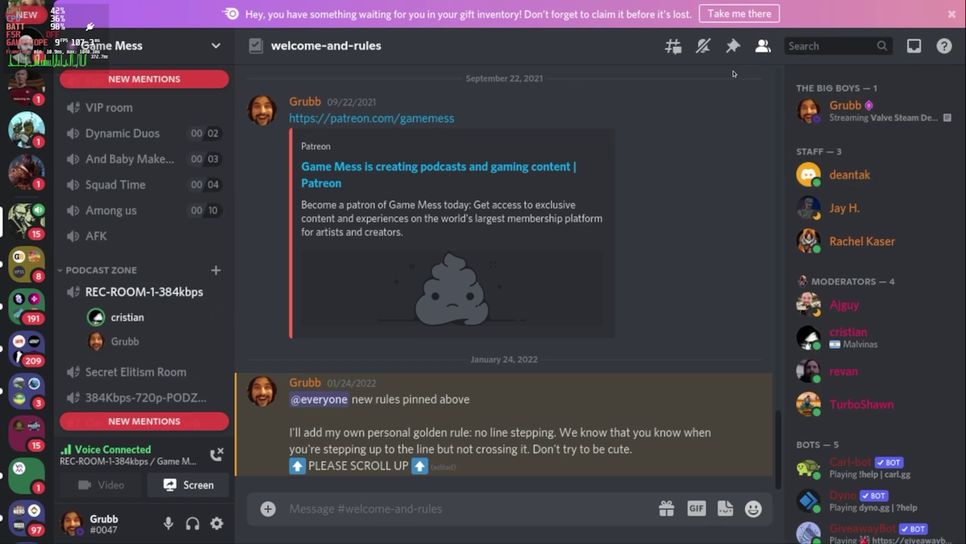
Switch back to the running Vampire Survivors game and highlight Gennaro in the character selection
{"action": "key", "text": "ctrl+1"}
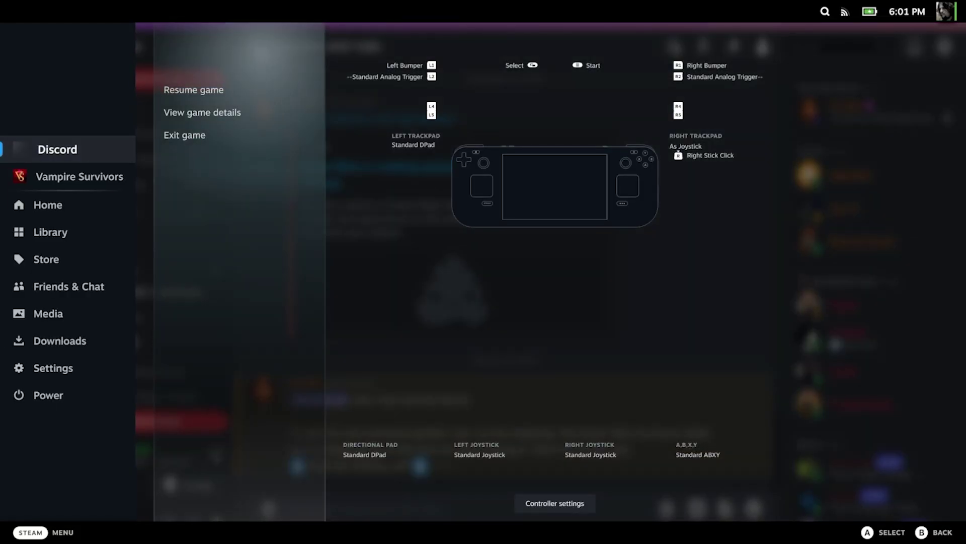
{"action": "key", "text": "Down"}
{"action": "key", "text": "Right"}
{"action": "key", "text": "Return"}
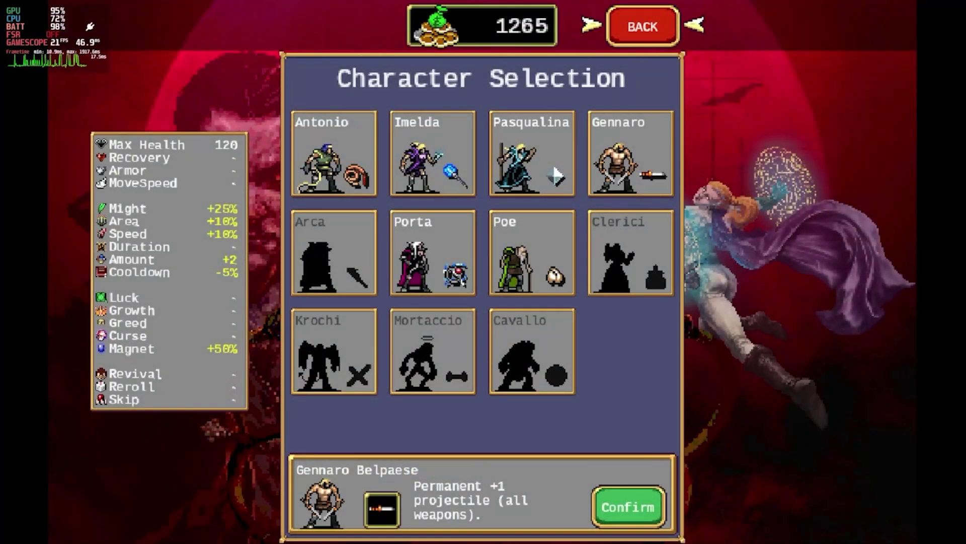
{"action": "key", "text": "Down"}
{"action": "key", "text": "Up"}
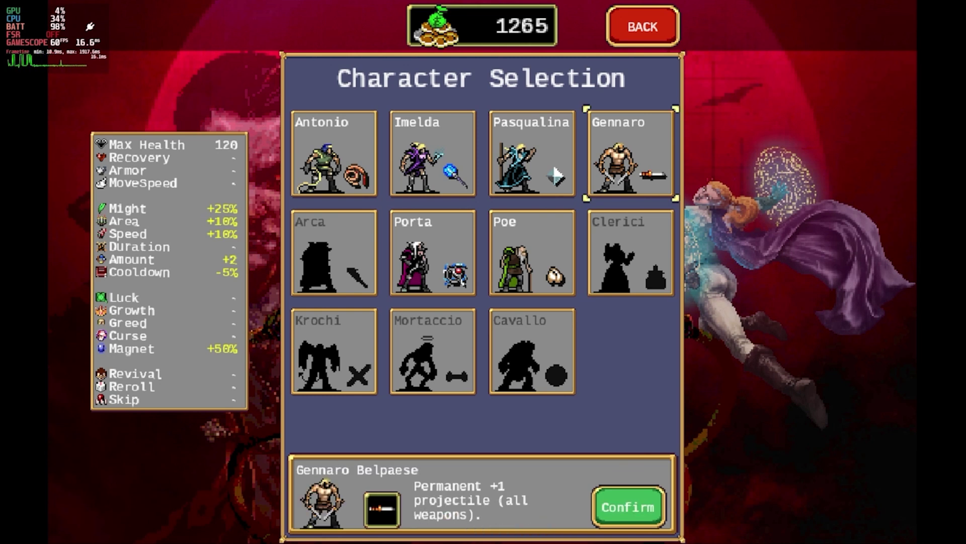
{"action": "key", "text": "Down"}
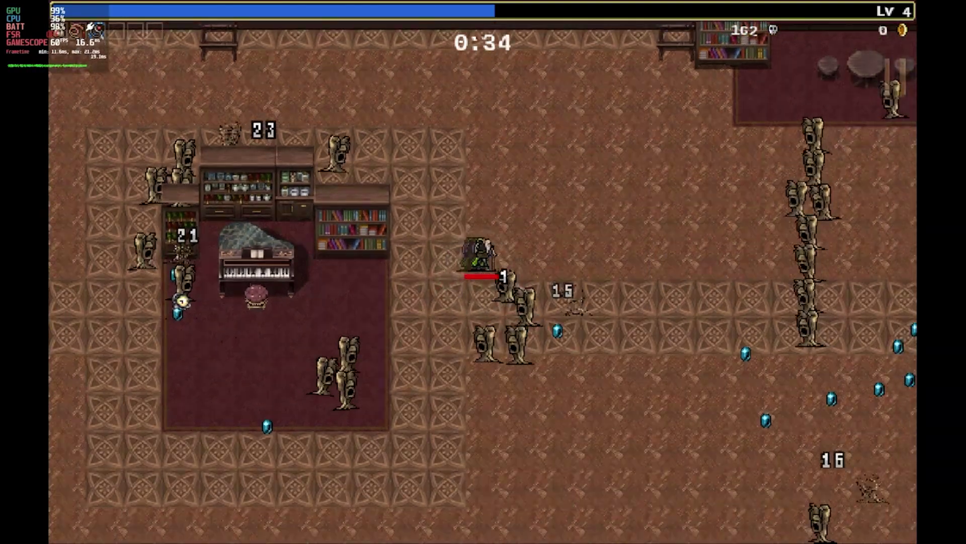
{"action": "key", "text": "Right"}
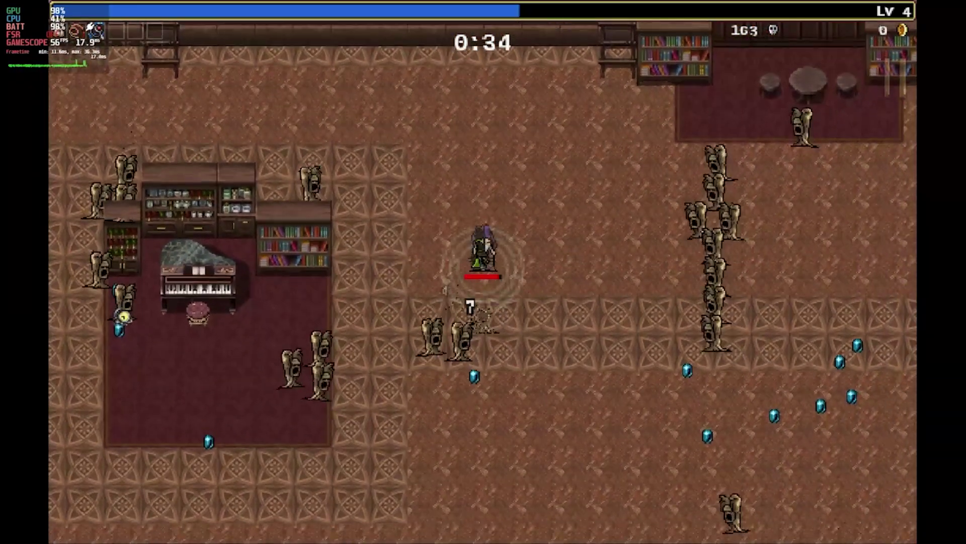
{"action": "key", "text": "Up"}
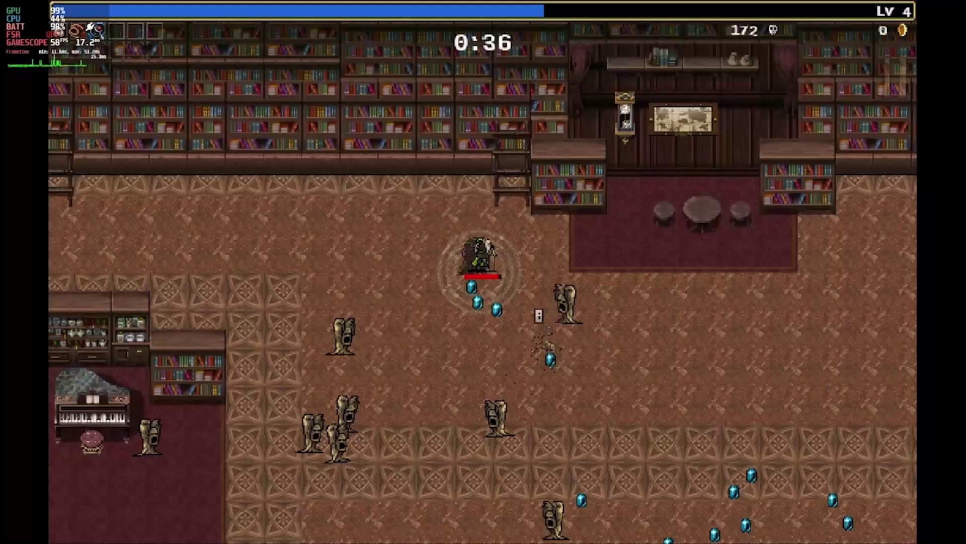
{"action": "key", "text": "Down"}
{"action": "key", "text": "Left"}
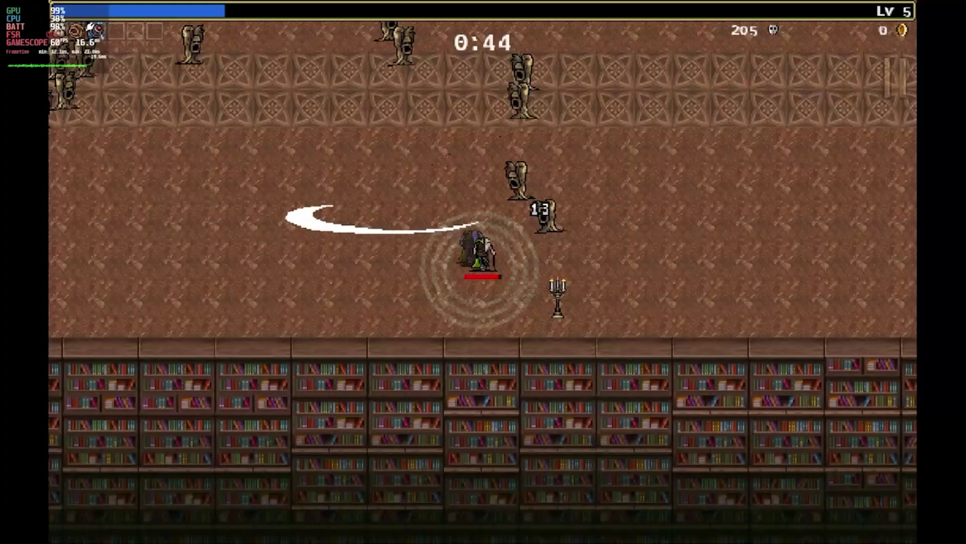
{"action": "key", "text": "w"}
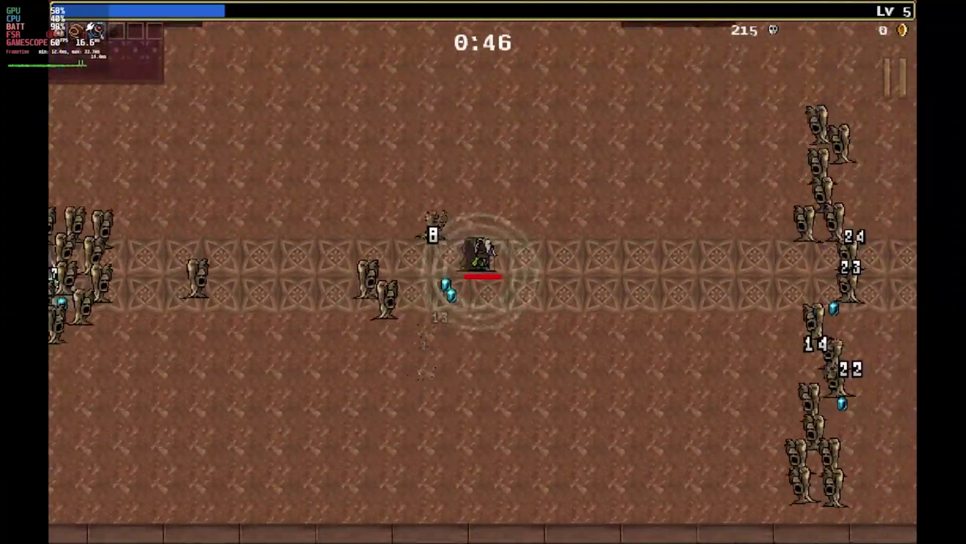
{"action": "key", "text": "a"}
{"action": "key", "text": "w"}
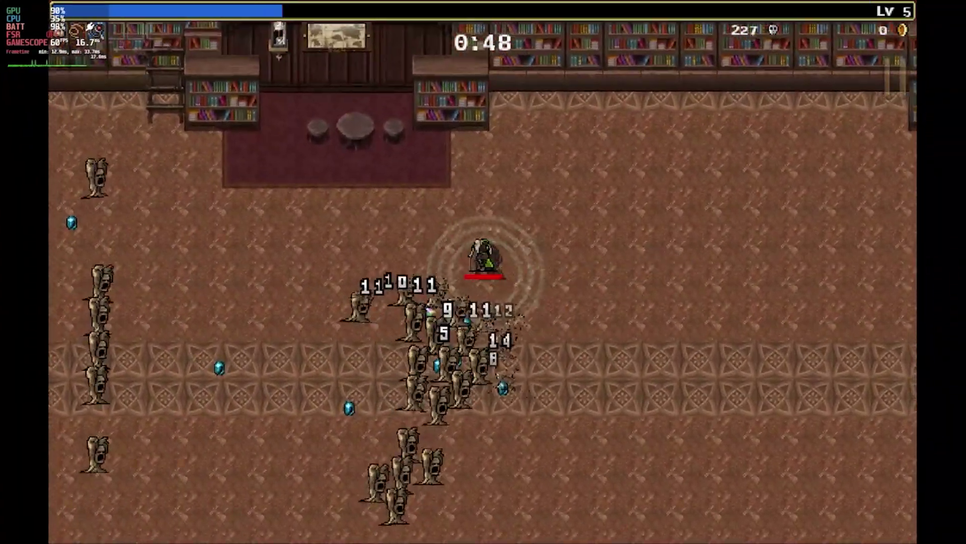
{"action": "key", "text": "a"}
{"action": "key", "text": "s"}
{"action": "key", "text": "w"}
{"action": "key", "text": "d"}
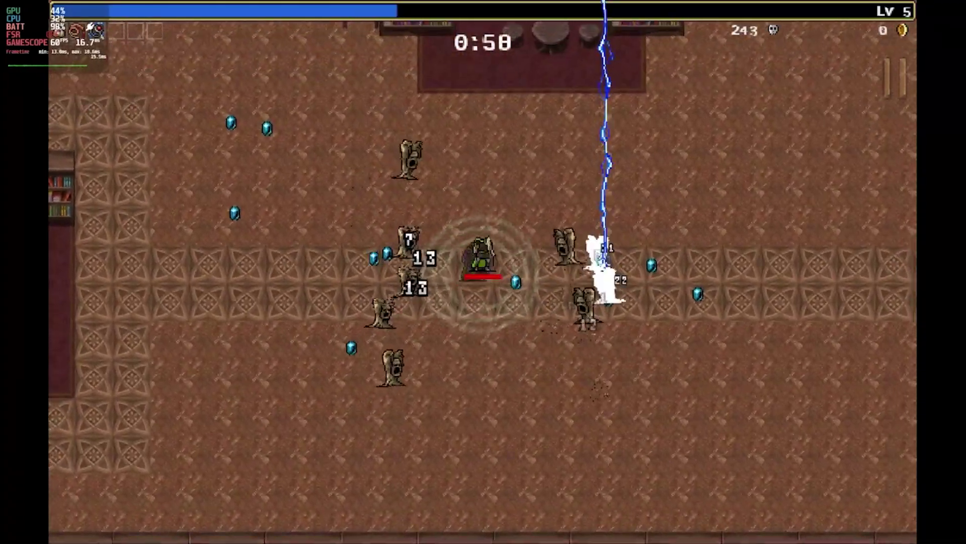
{"action": "key", "text": "Up"}
{"action": "key", "text": "Right"}
{"action": "key", "text": "Down"}
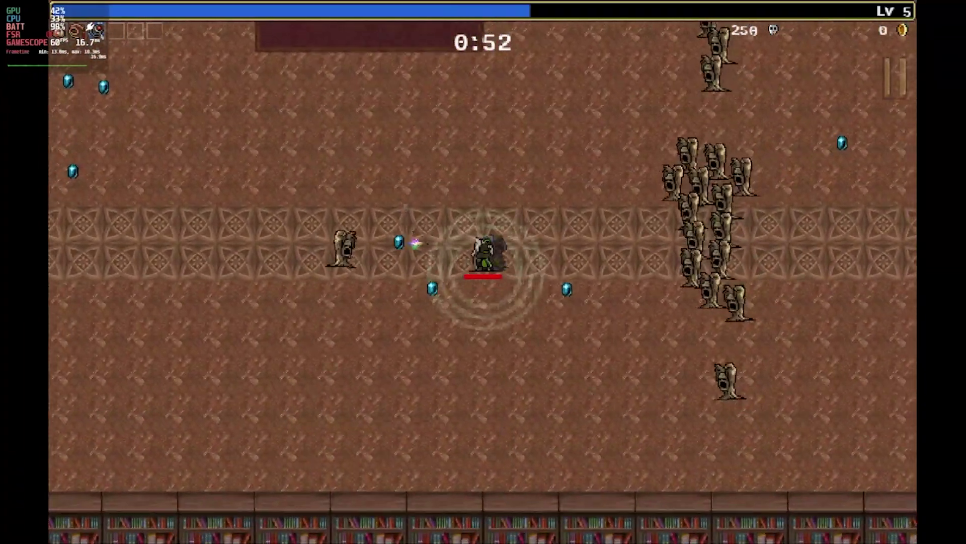
{"action": "key", "text": "Up"}
{"action": "key", "text": "Left"}
{"action": "key", "text": "Up"}
{"action": "key", "text": "Right"}
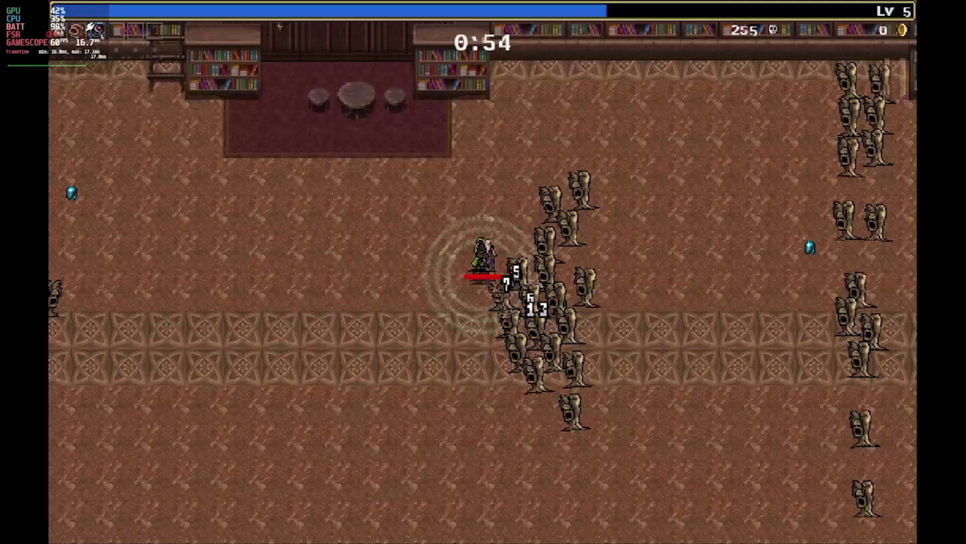
{"action": "key", "text": "Up"}
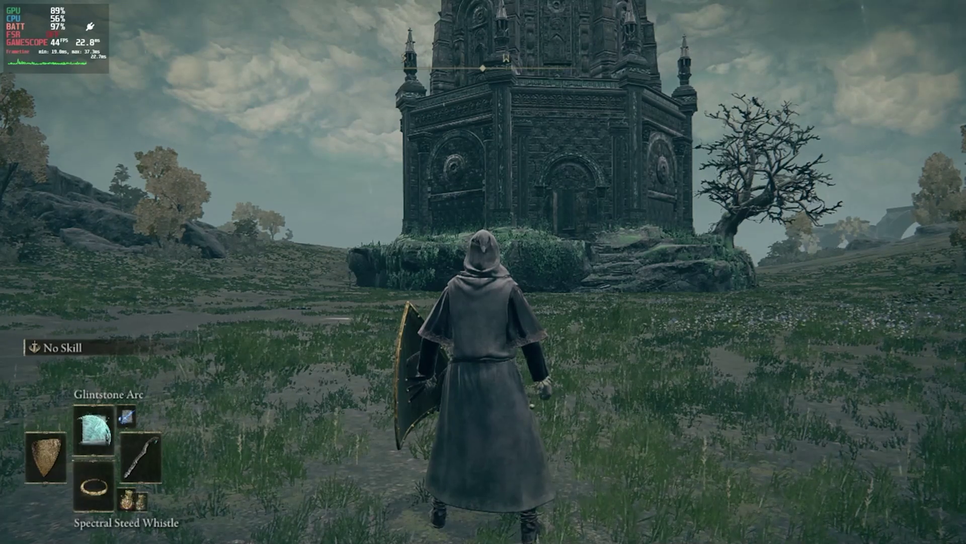
{"action": "key", "text": "r"}
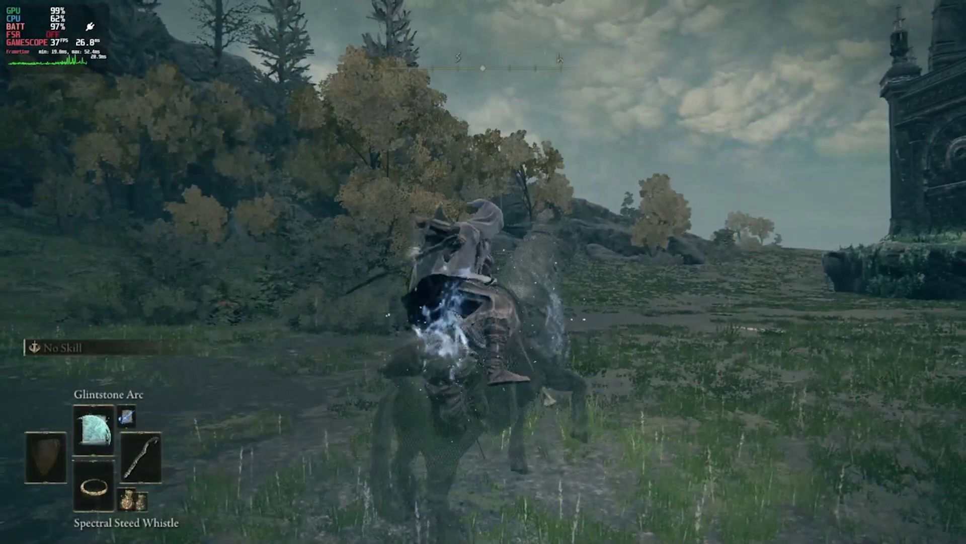
{"action": "key", "text": "w"}
{"action": "key", "text": "d"}
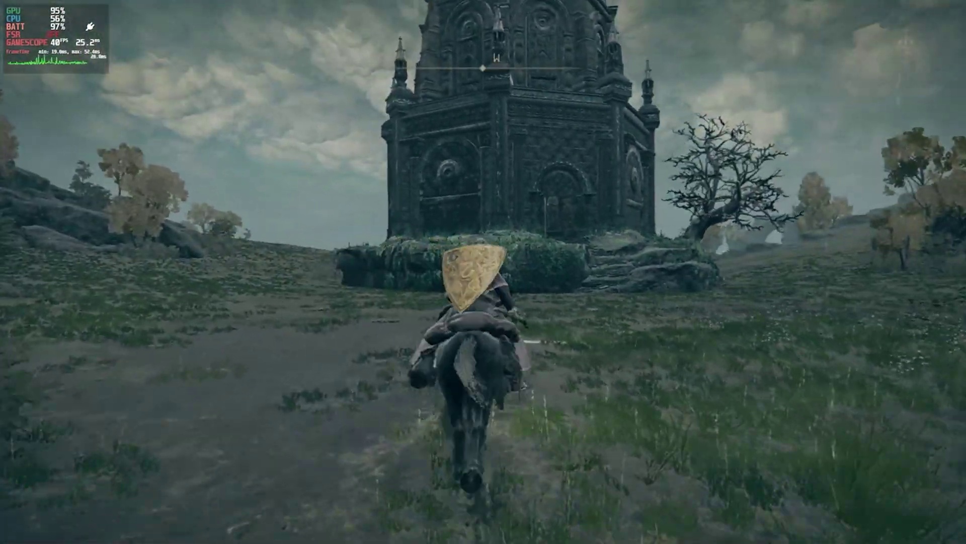
{"action": "key", "text": "a"}
{"action": "key", "text": "w"}
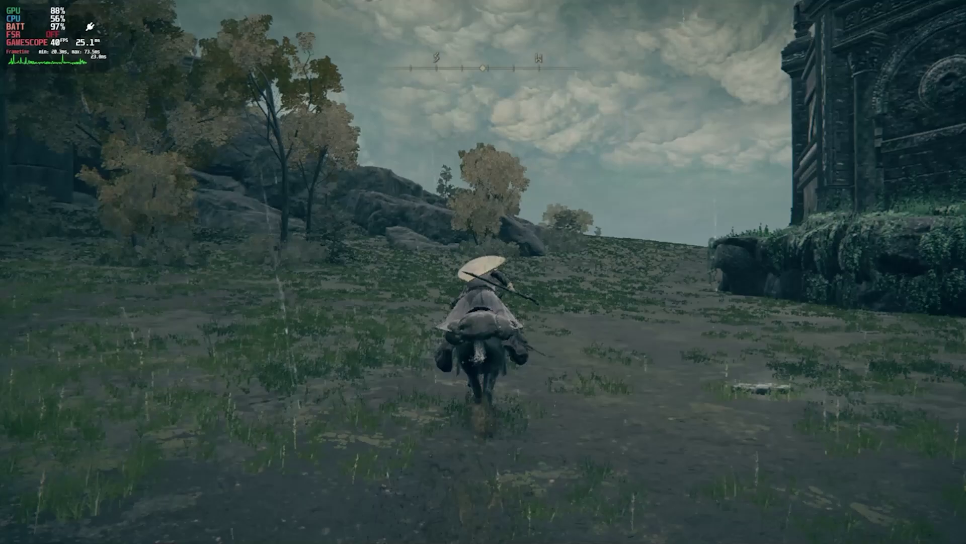
{"action": "key", "text": "w"}
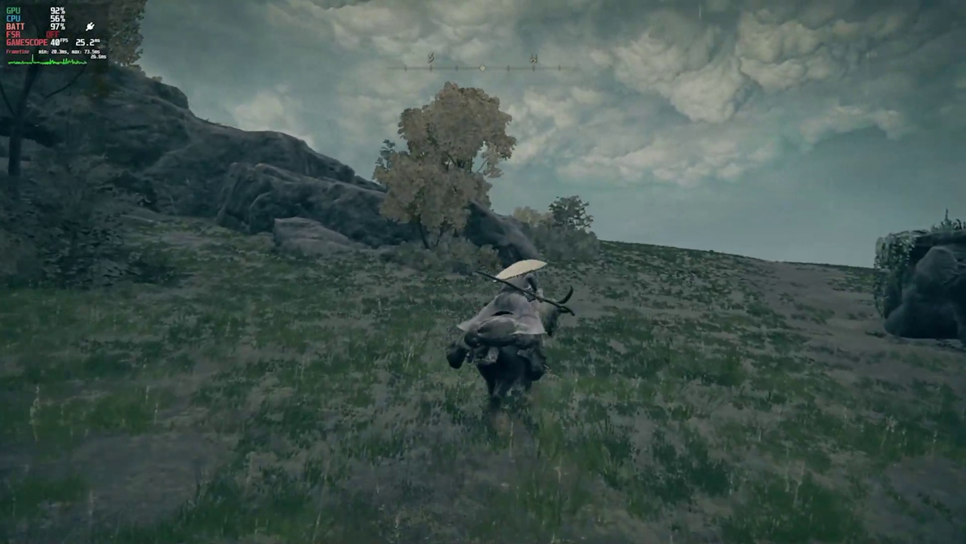
{"action": "key", "text": "w"}
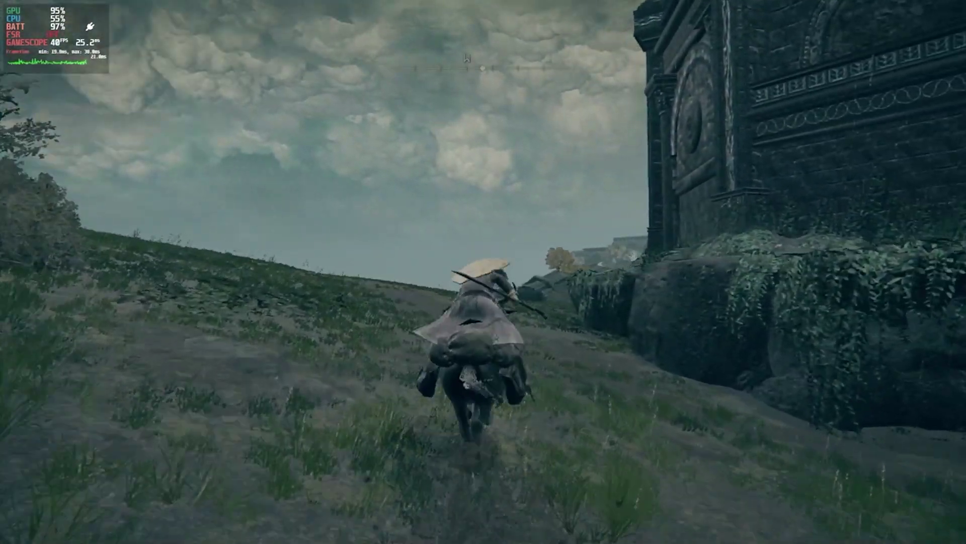
{"action": "key", "text": "w"}
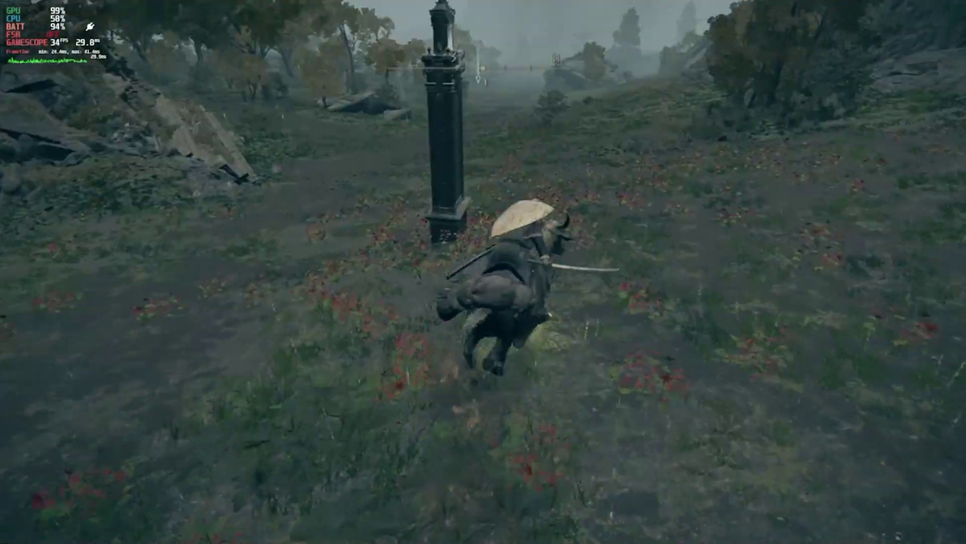
{"action": "key", "text": "x"}
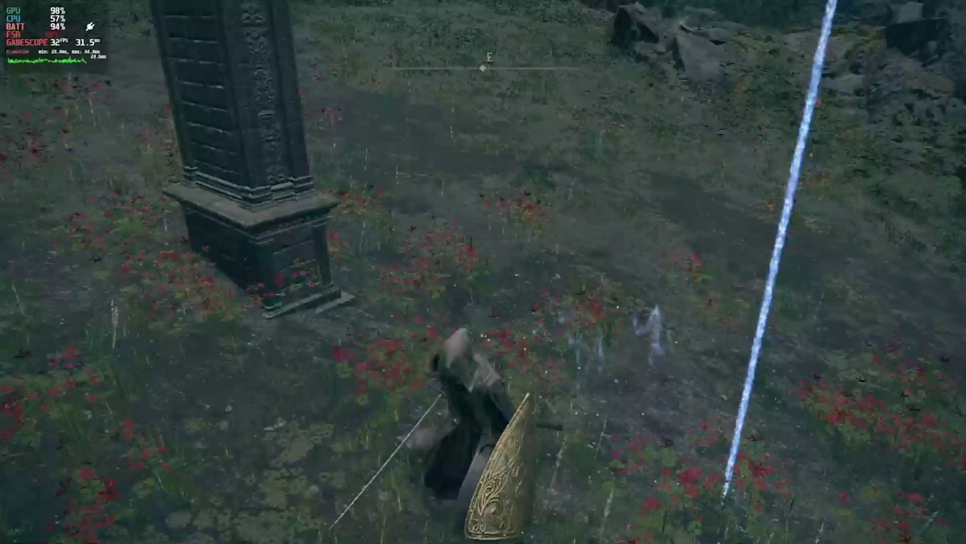
{"action": "key", "text": "w"}
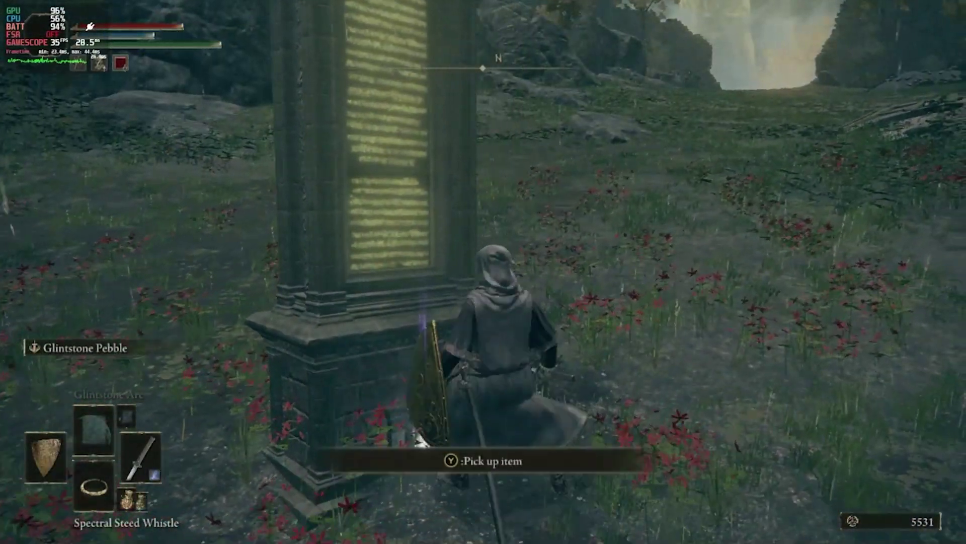
{"action": "key", "text": "e"}
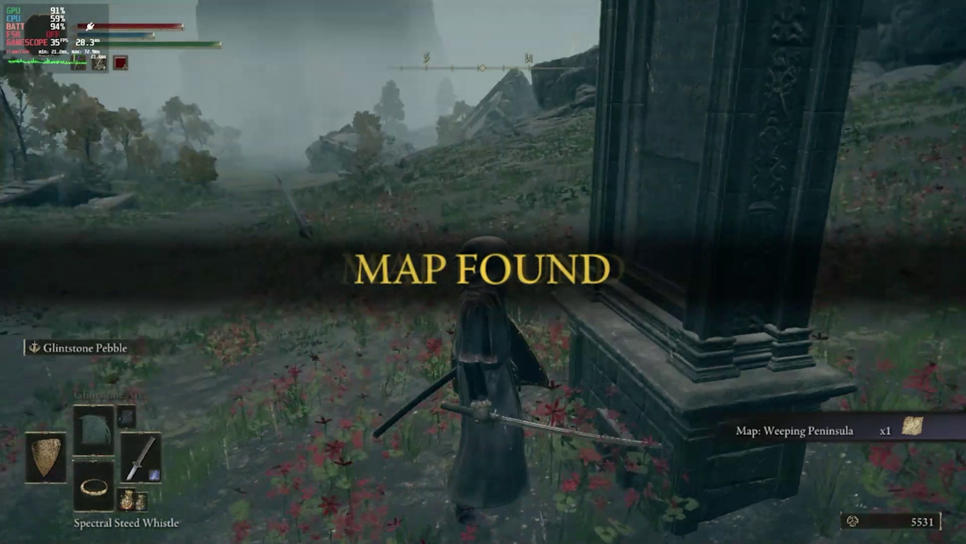
{"action": "key", "text": "w"}
{"action": "key", "text": "w"}
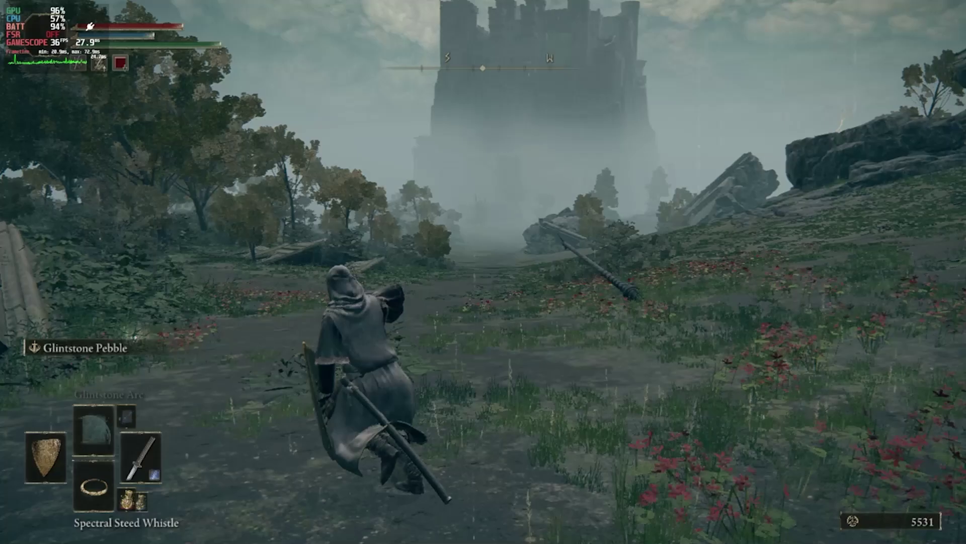
{"action": "key", "text": "w"}
{"action": "key", "text": "e"}
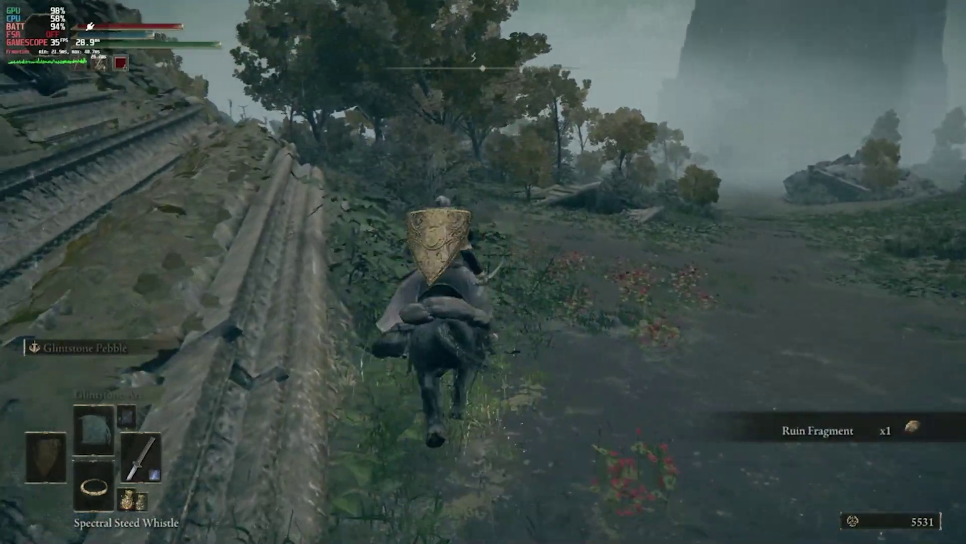
{"action": "key", "text": "w"}
{"action": "key", "text": "space"}
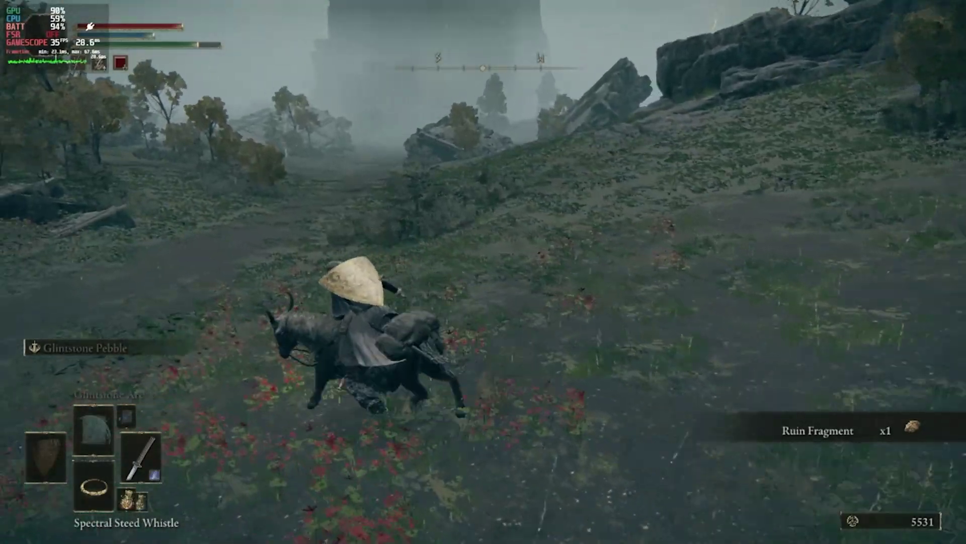
{"action": "key", "text": "w"}
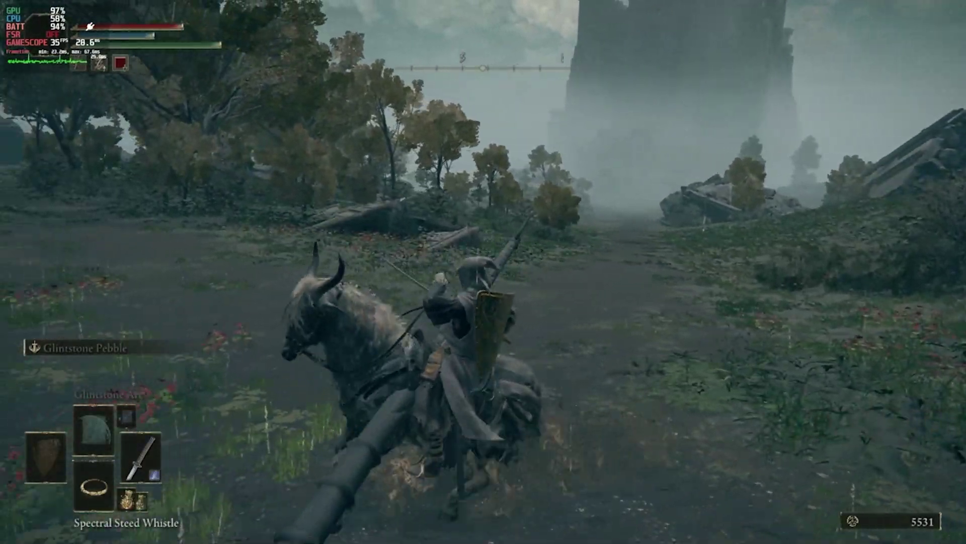
{"action": "key", "text": "w"}
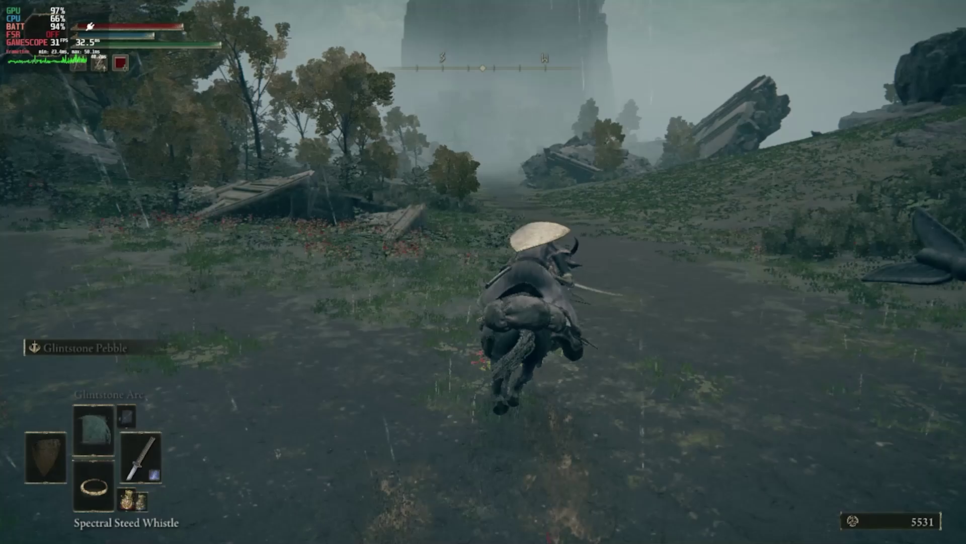